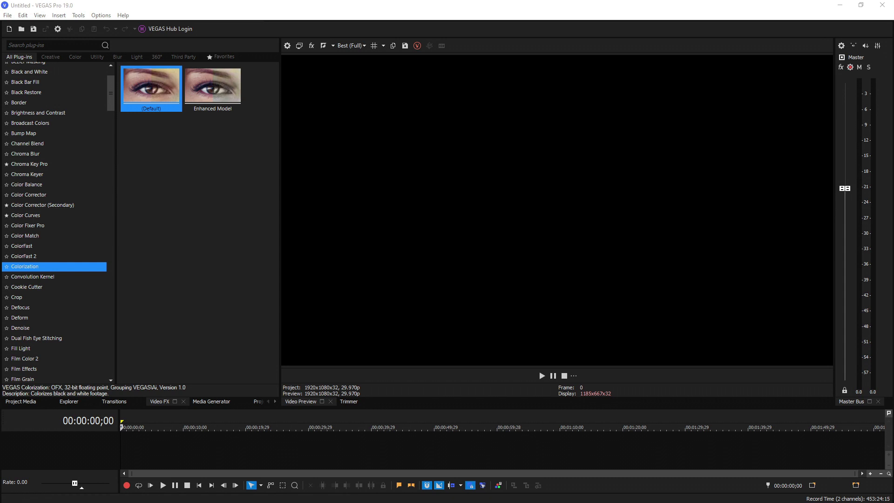
# Drag test image 1 from Project Media onto the empty timeline as a new video track.
pyautogui.moveTo(350, 465); pyautogui.dragTo(299, 459)
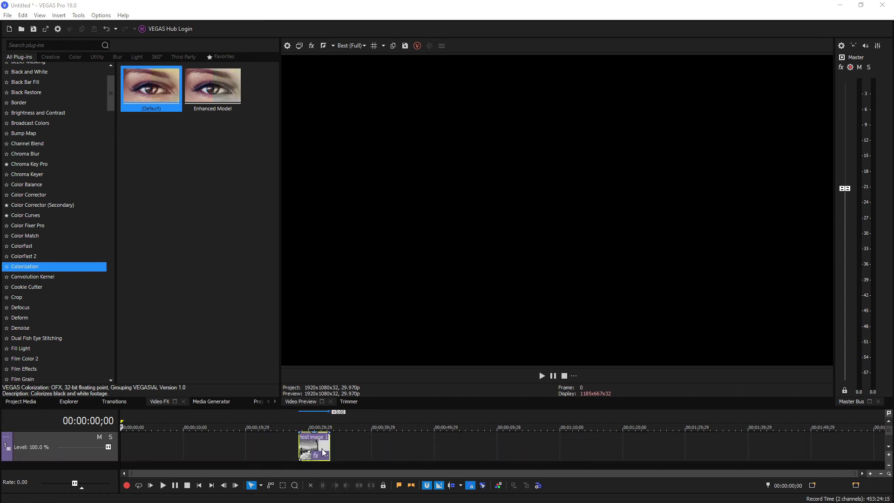
# Add test image 2 after the first clip and apply the Colorization Default preset to test image 1.
pyautogui.moveTo(559, 471); pyautogui.dragTo(361, 459)
pyautogui.click(299, 449)
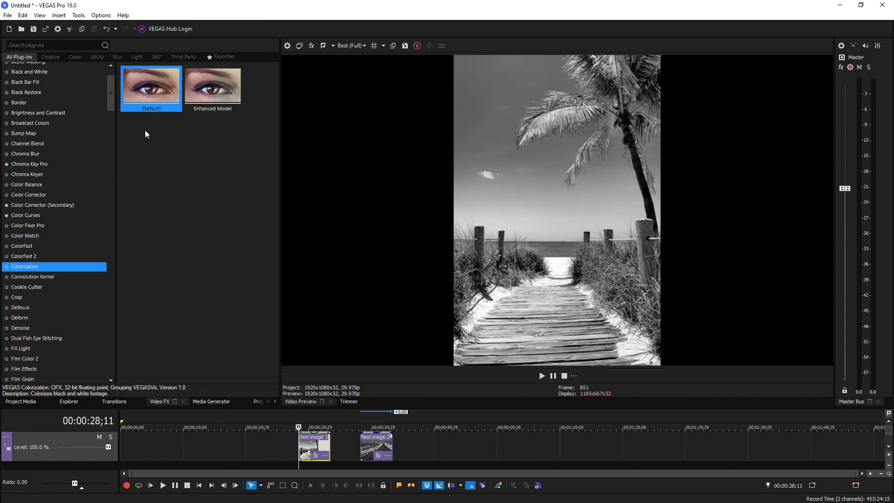
pyautogui.click(42, 267)
pyautogui.moveTo(150, 83); pyautogui.dragTo(313, 448)
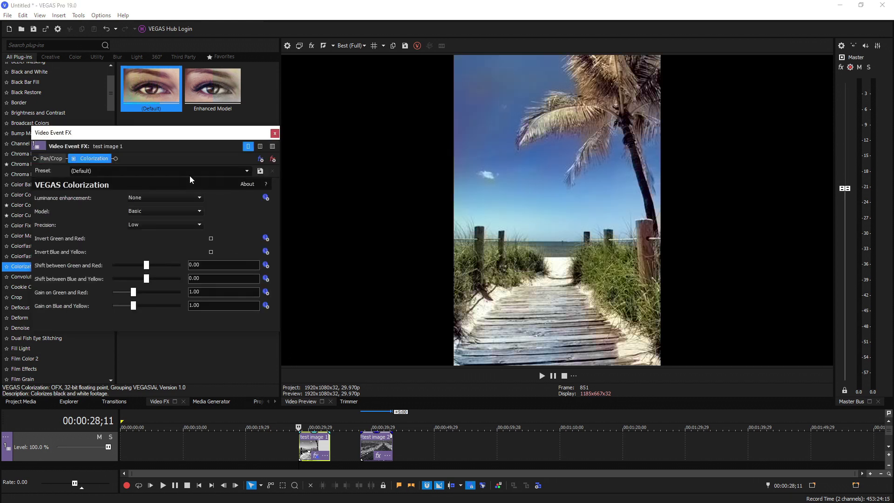
# Set test image 1's luminance enhancement to Apply to output and the colorization model to Enhanced.
pyautogui.click(168, 197)
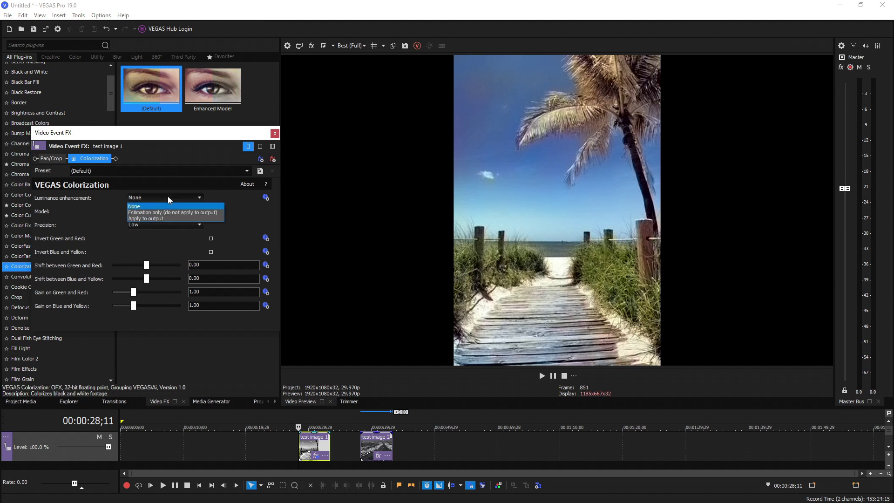
pyautogui.click(157, 218)
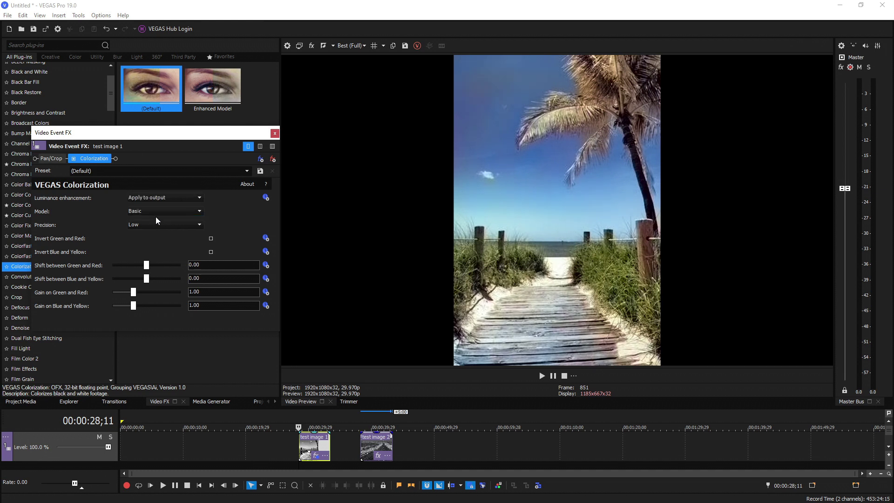
pyautogui.click(162, 211)
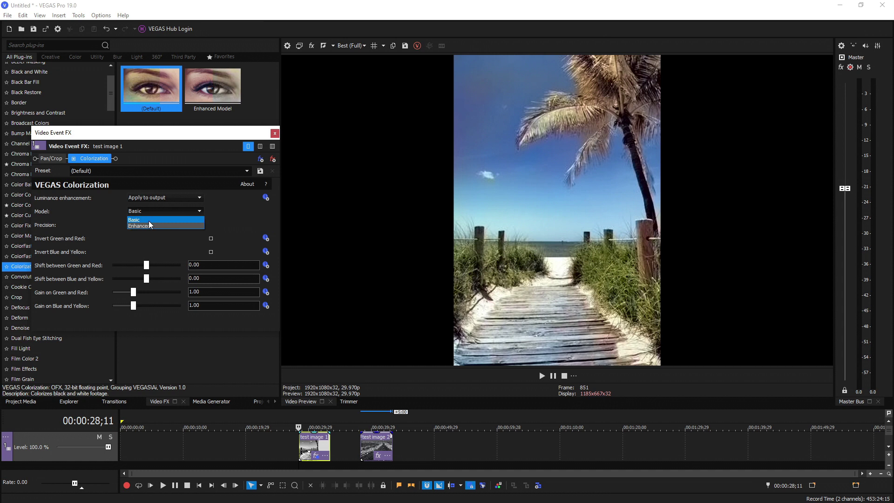
pyautogui.click(147, 225)
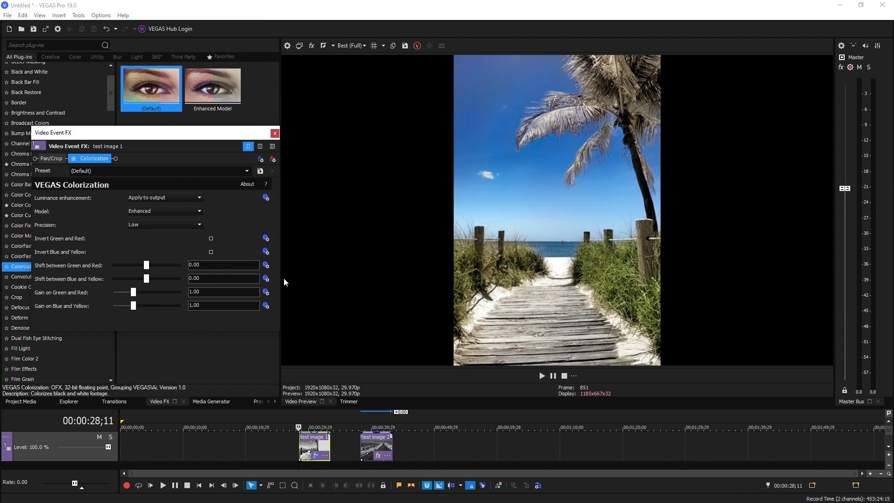
pyautogui.click(174, 224)
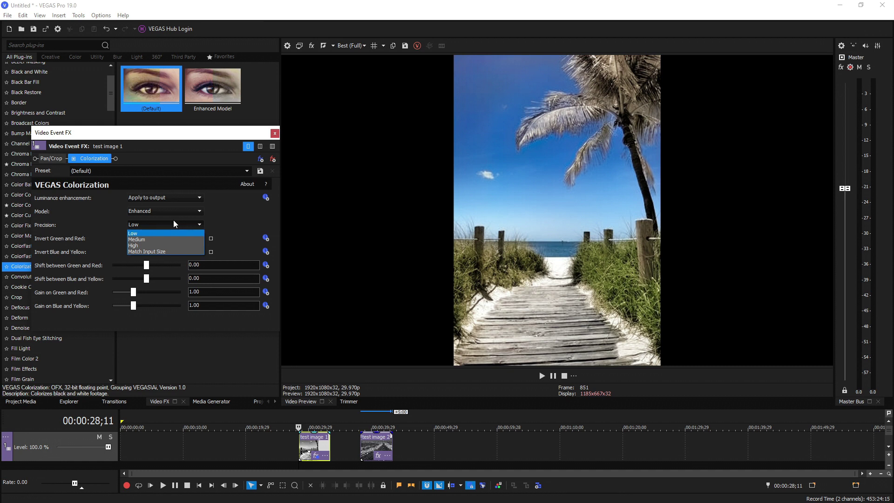
pyautogui.click(151, 238)
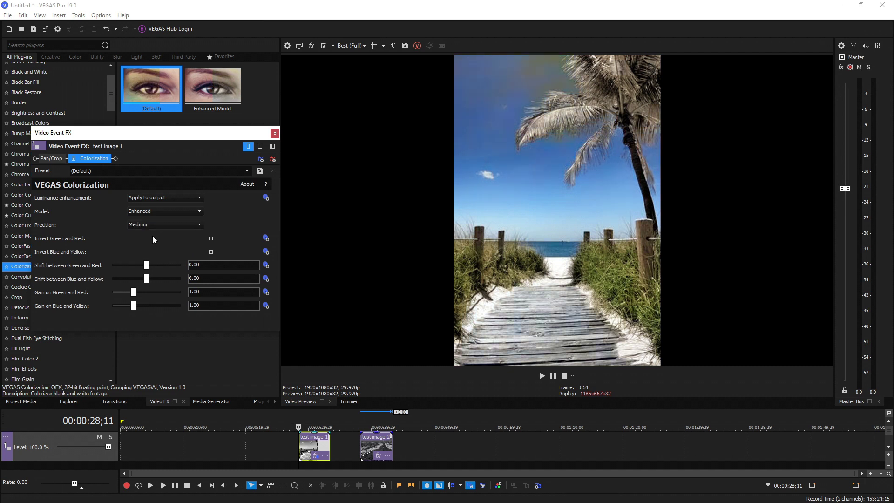
pyautogui.click(161, 225)
pyautogui.click(139, 244)
pyautogui.click(172, 224)
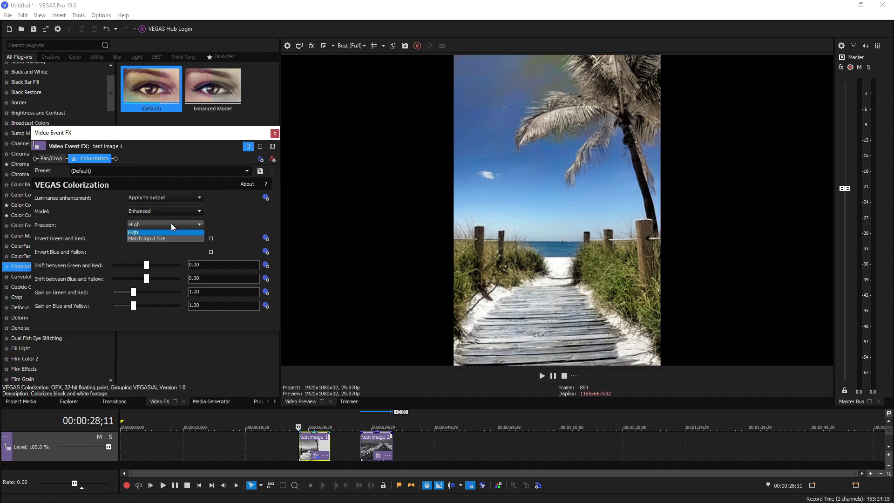
pyautogui.click(157, 252)
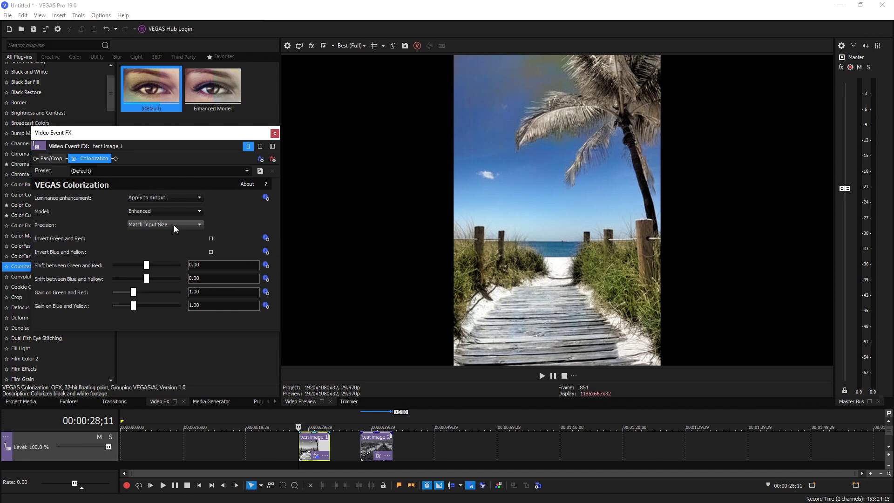
pyautogui.click(174, 225)
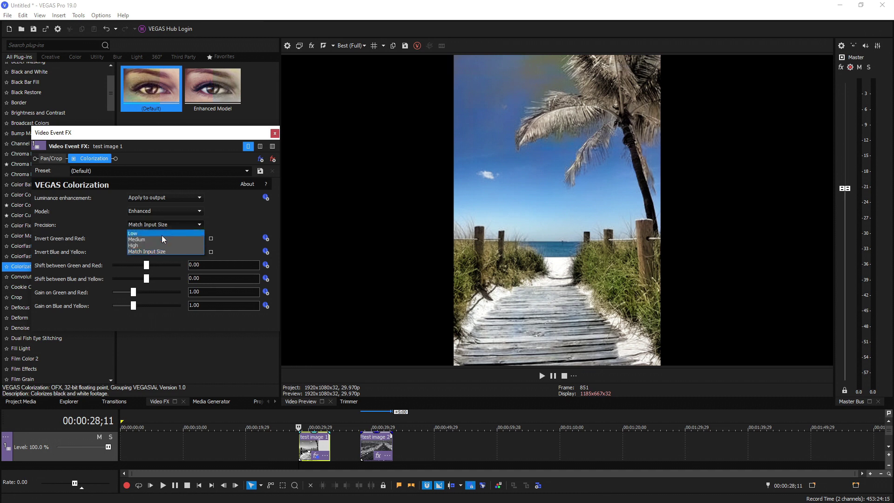
pyautogui.click(159, 234)
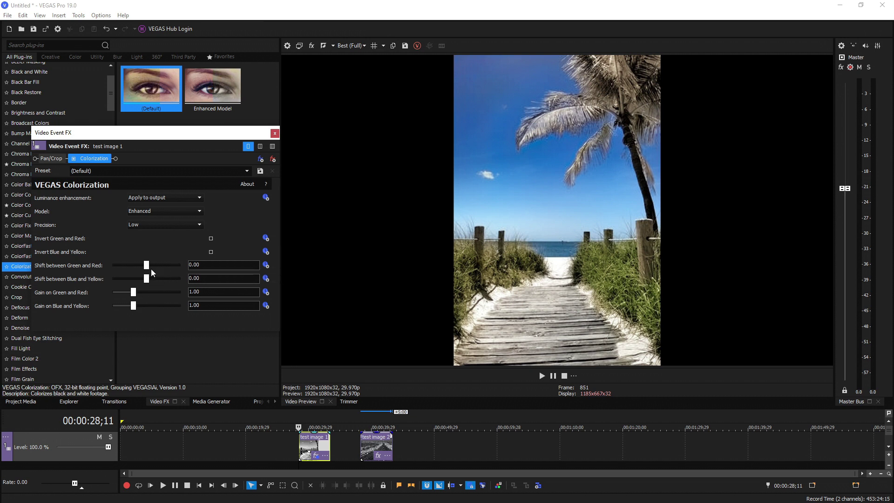
# Try the green-red and blue-yellow shift sliders, then reset both shifts to 0.00.
pyautogui.moveTo(146, 265)
pyautogui.mouseDown()
pyautogui.moveTo(134, 267)
pyautogui.moveTo(163, 266)
pyautogui.mouseUp()
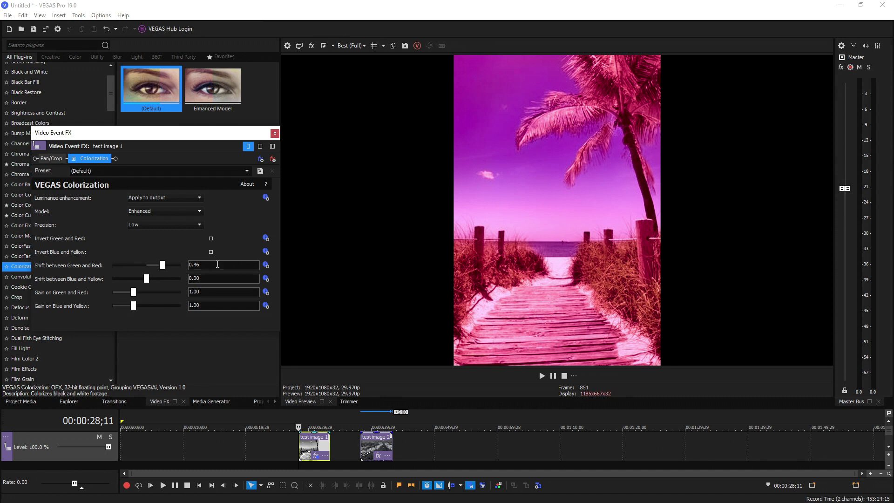
pyautogui.doubleClick(162, 266)
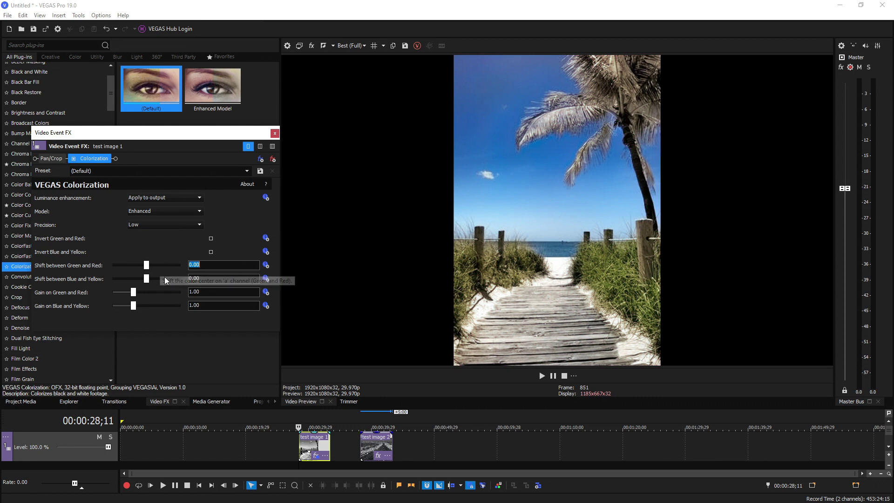
pyautogui.moveTo(146, 278); pyautogui.dragTo(151, 281)
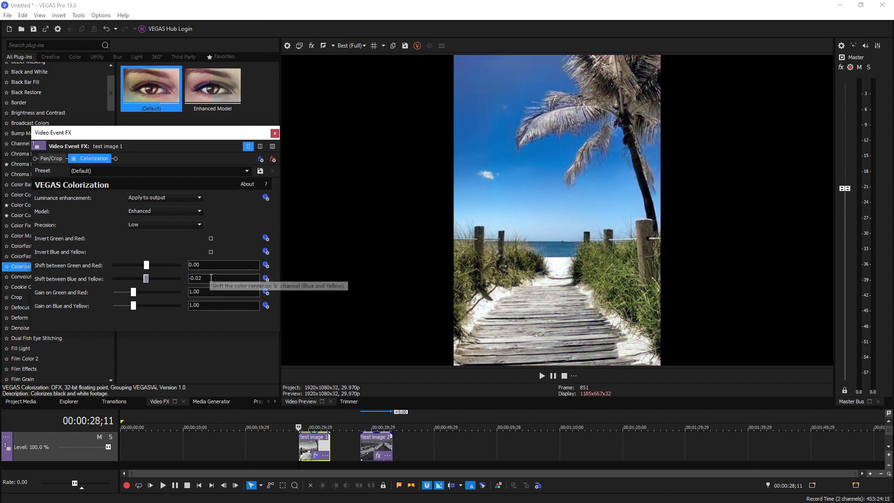
pyautogui.doubleClick(151, 281)
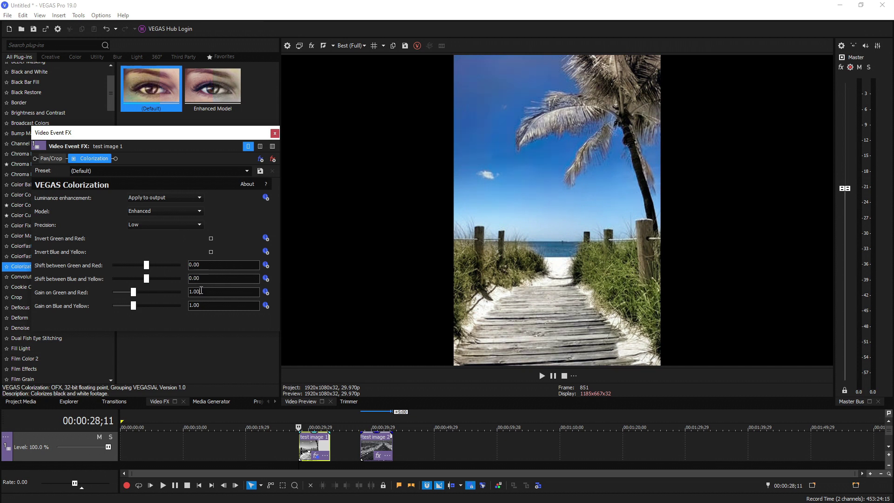
# Try lower and higher green-red gain, reset it to 1.00, and select the blue-yellow gain value.
pyautogui.moveTo(134, 293)
pyautogui.mouseDown()
pyautogui.moveTo(118, 293)
pyautogui.moveTo(171, 286)
pyautogui.moveTo(119, 288)
pyautogui.mouseUp()
pyautogui.moveTo(120, 291); pyautogui.dragTo(171, 306)
pyautogui.doubleClick(166, 292)
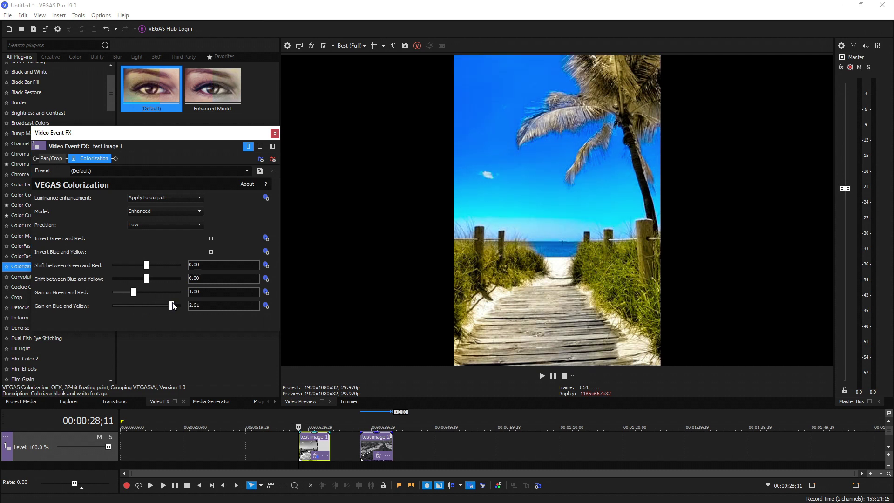
pyautogui.press('Tab')
# Set Gain on Blue and Yellow to 1.50, then briefly compare in split-screen view.
pyautogui.write('1.5')
pyautogui.press('Return')
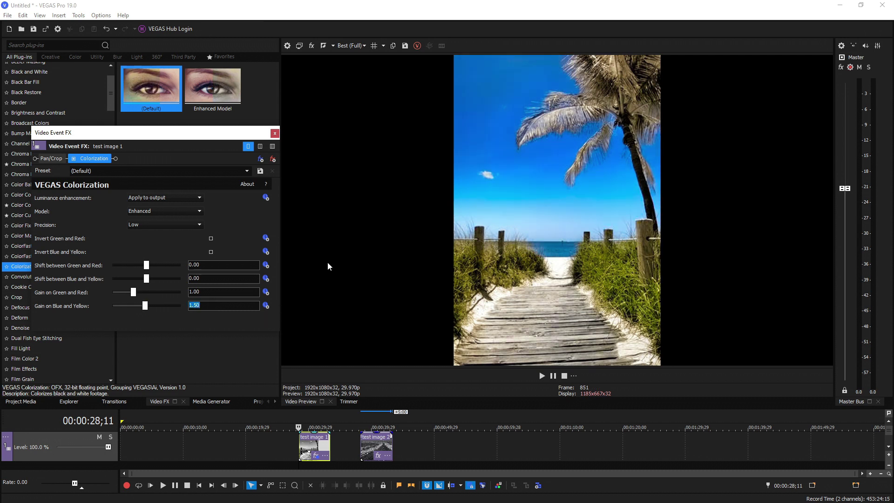
pyautogui.click(321, 45)
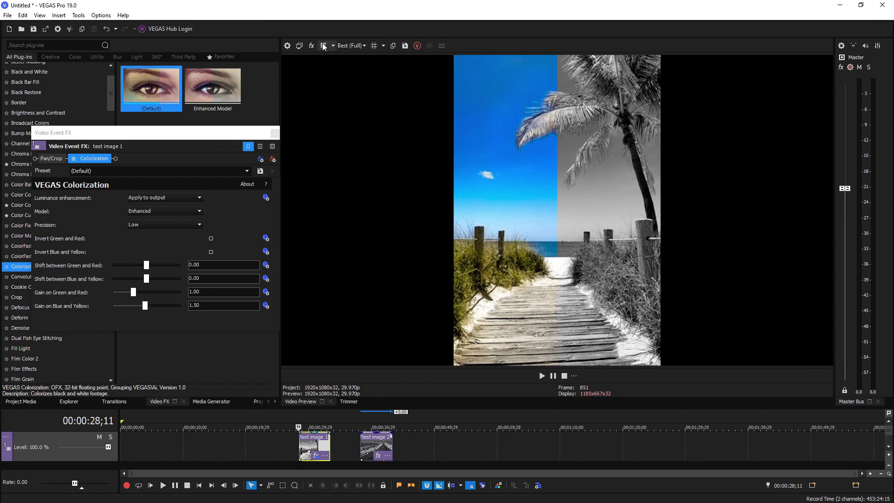
pyautogui.click(323, 46)
# Toggle Colorization on and off against the original beach photo, then show test image 2's Colorization settings.
pyautogui.click(74, 159)
pyautogui.click(74, 159)
pyautogui.click(74, 159)
pyautogui.click(73, 159)
pyautogui.click(74, 159)
pyautogui.click(74, 159)
pyautogui.click(74, 158)
pyautogui.click(74, 159)
pyautogui.click(74, 159)
pyautogui.click(74, 159)
pyautogui.click(73, 159)
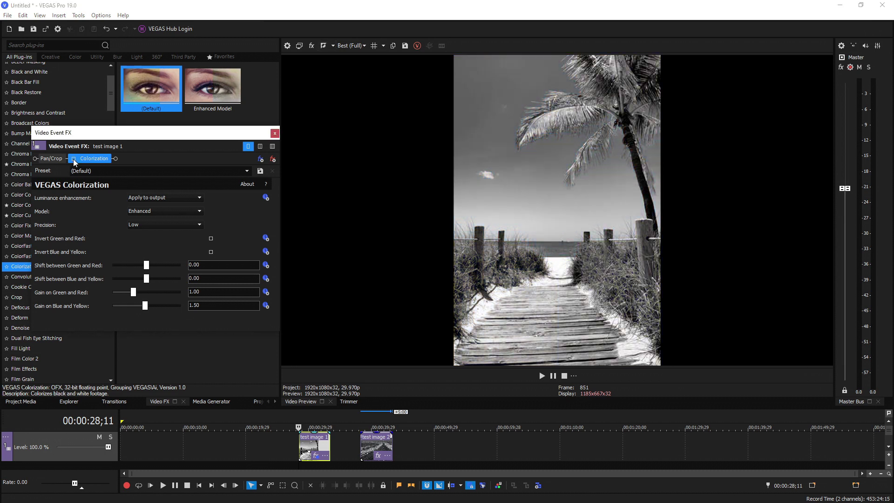
pyautogui.click(74, 159)
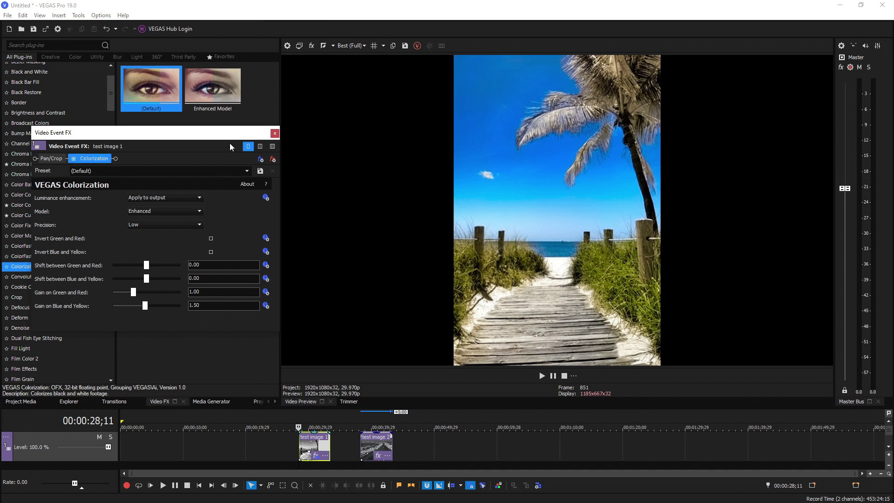
pyautogui.click(137, 83)
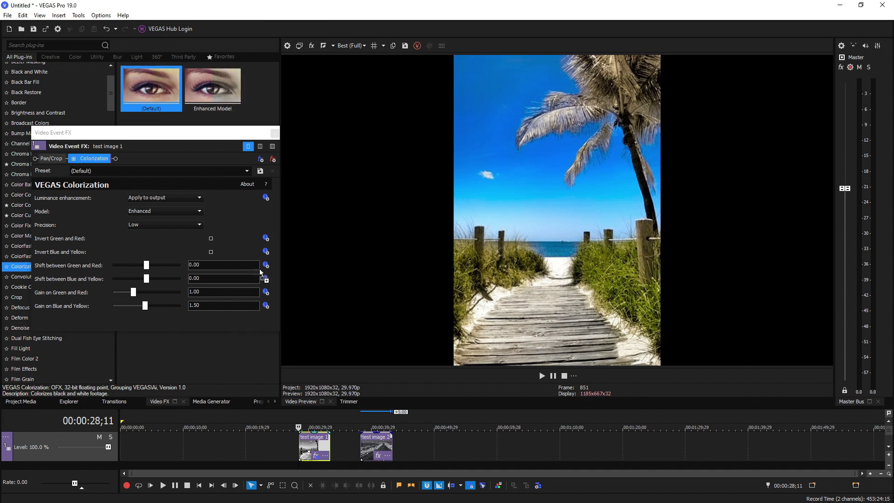
pyautogui.click(368, 446)
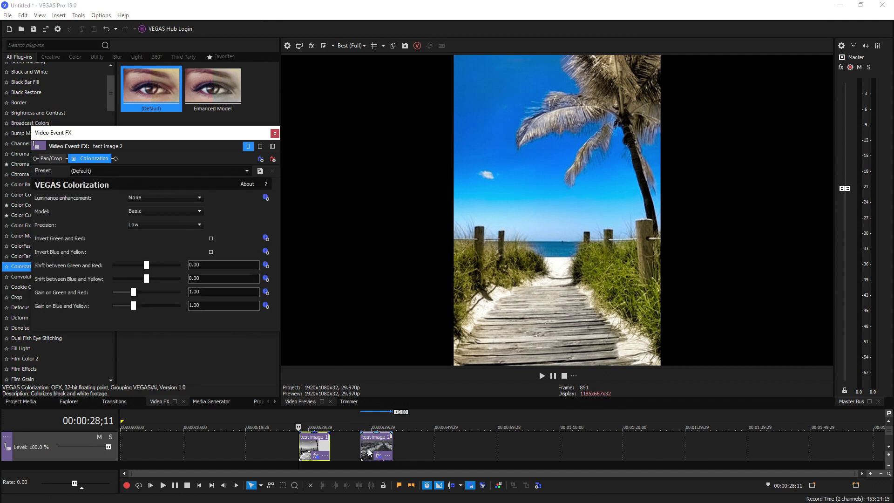
# Preview test image 2's original road photo and try luminance enhancement Apply to output versus None.
pyautogui.click(359, 449)
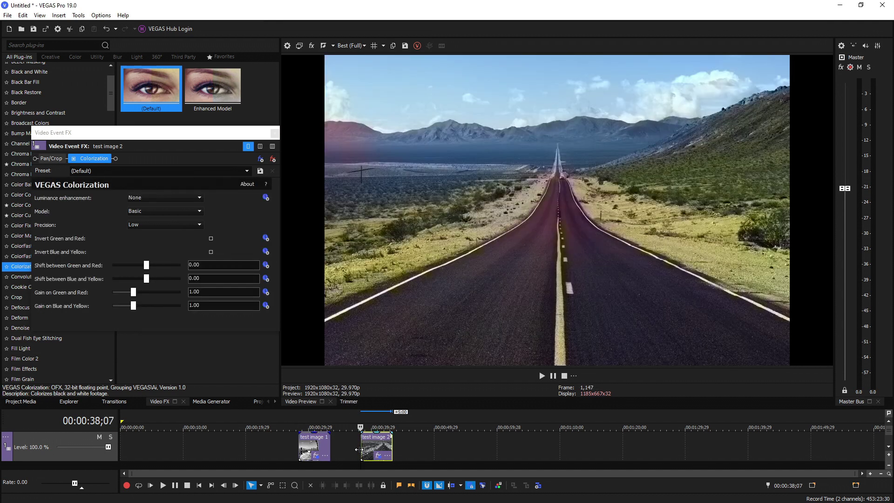
pyautogui.click(74, 158)
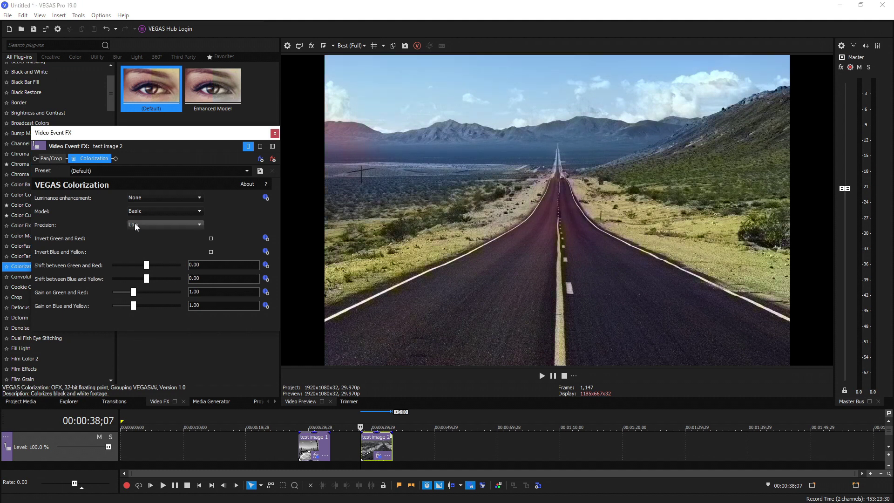
pyautogui.click(158, 194)
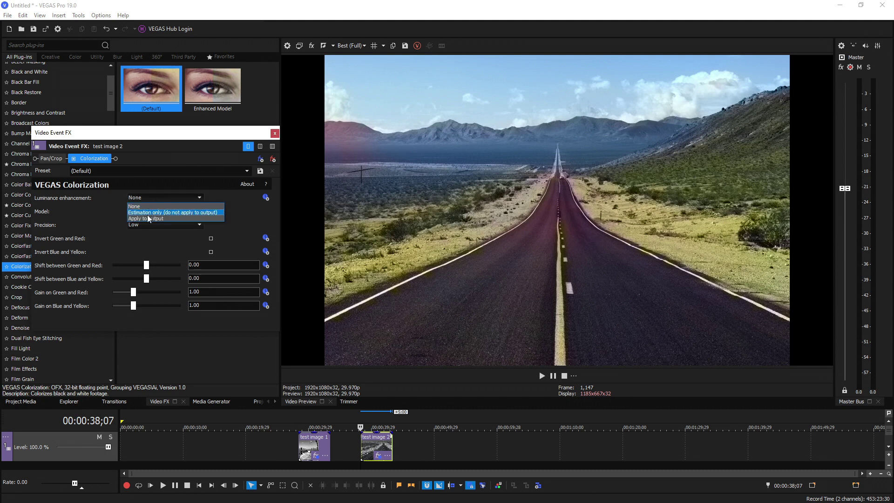
pyautogui.click(147, 218)
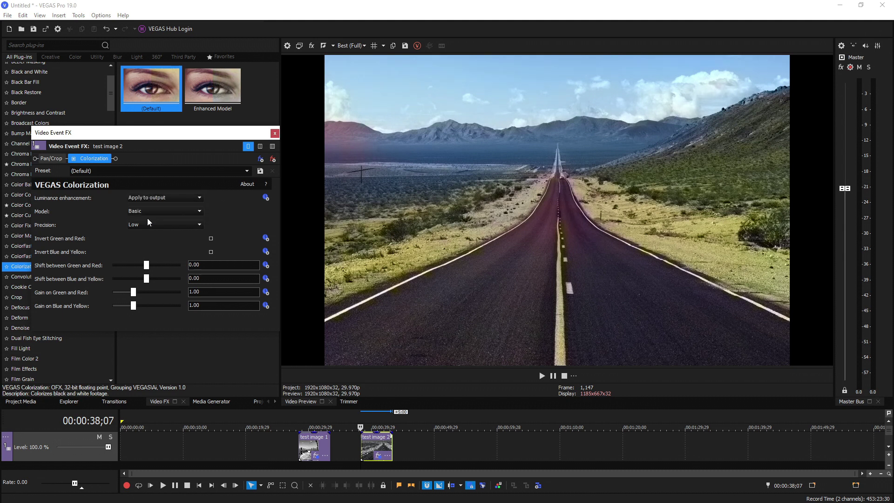
pyautogui.click(152, 199)
pyautogui.click(146, 205)
# Set luminance enhancement to Apply to output and the model to Enhanced.
pyautogui.click(146, 197)
pyautogui.click(144, 219)
pyautogui.click(144, 214)
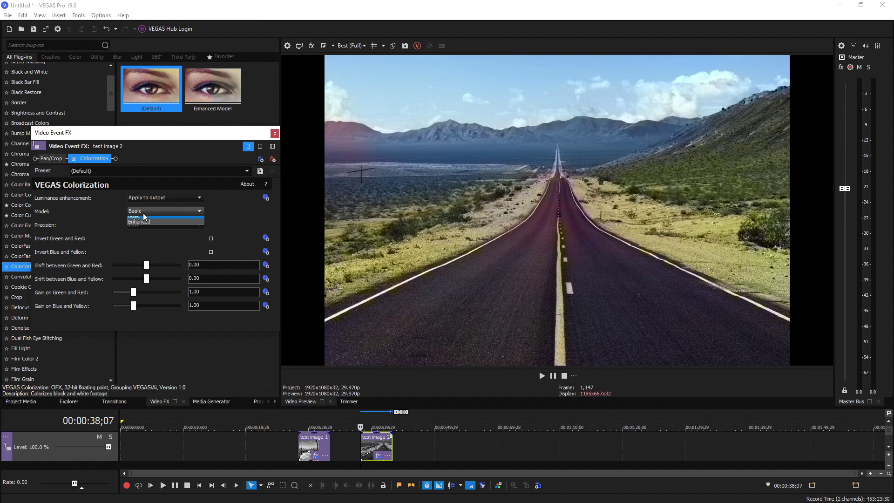
pyautogui.click(146, 227)
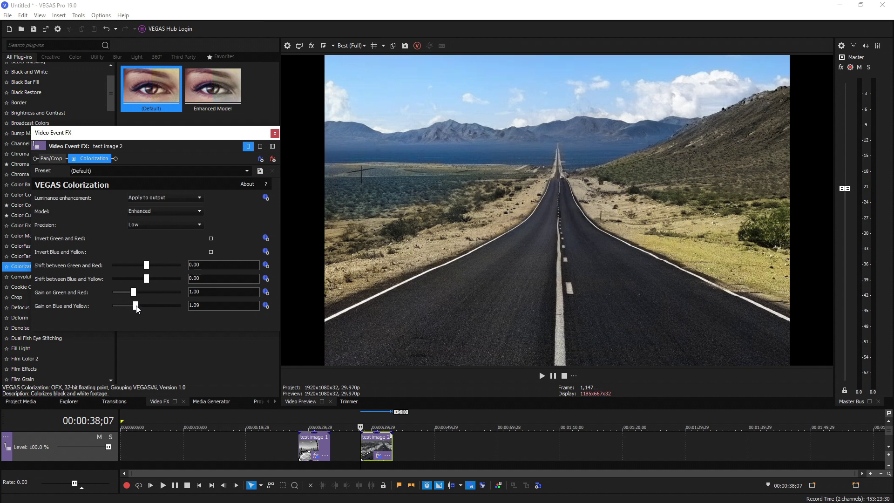
# Raise Gain on Blue and Yellow to 1.30 and try Medium and High precision.
pyautogui.moveTo(134, 306); pyautogui.dragTo(141, 307)
pyautogui.click(157, 226)
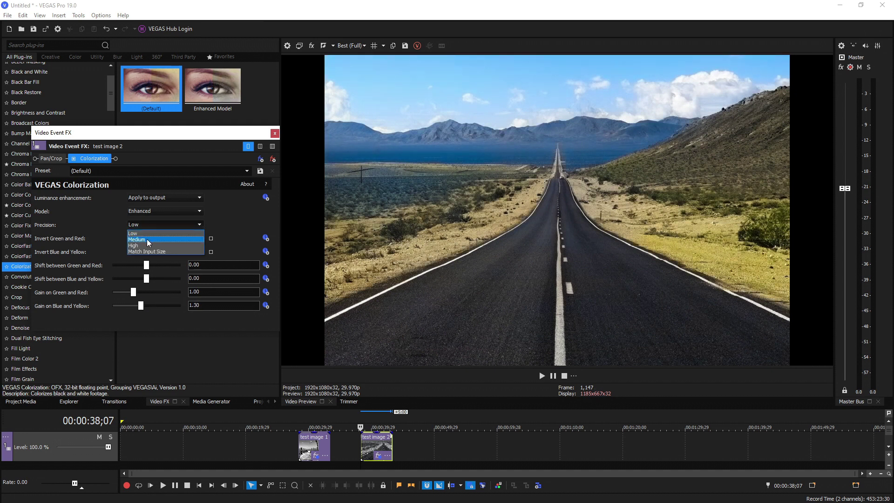
pyautogui.click(149, 240)
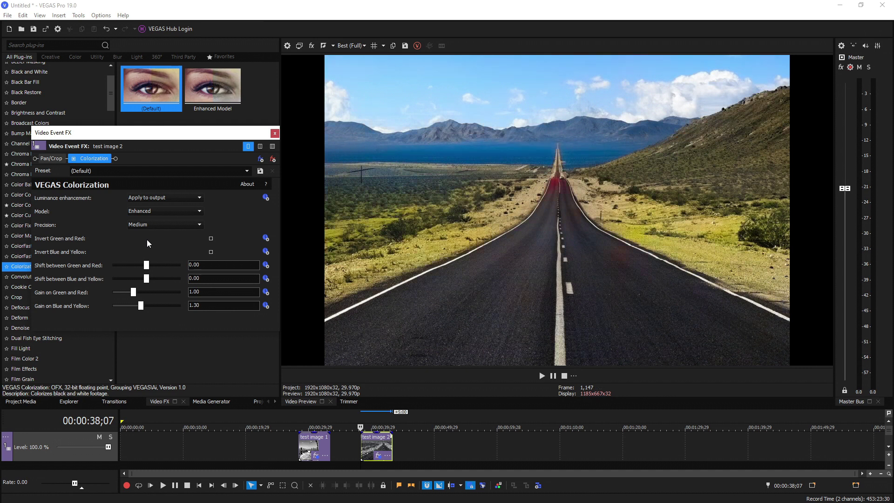
pyautogui.click(145, 227)
pyautogui.click(138, 244)
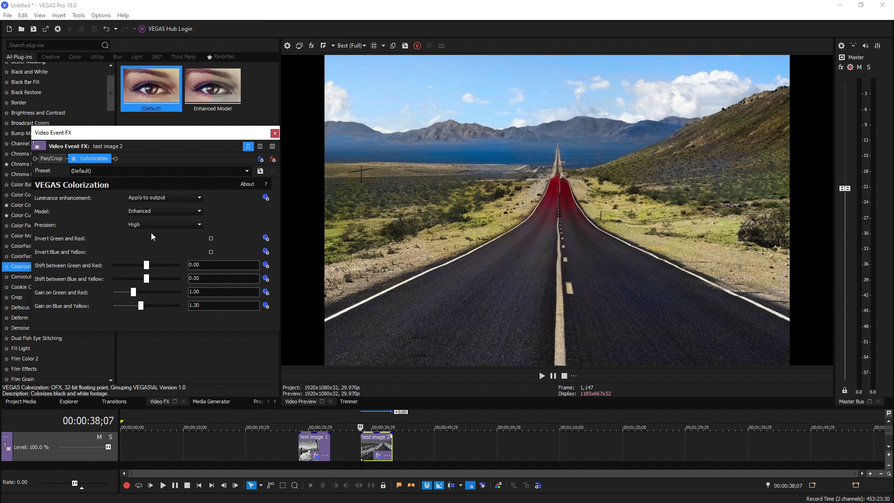
# Try Match Input Size precision, return to Low, and nudge the green-red shift up.
pyautogui.click(153, 225)
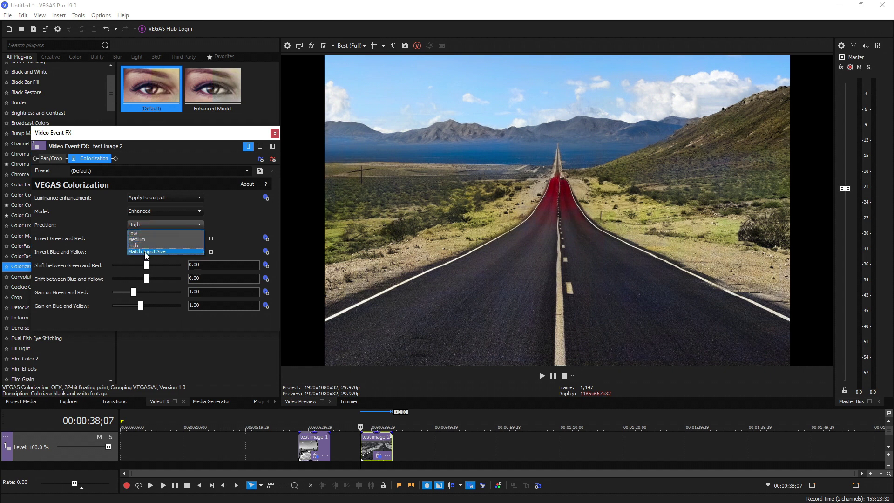
pyautogui.click(145, 254)
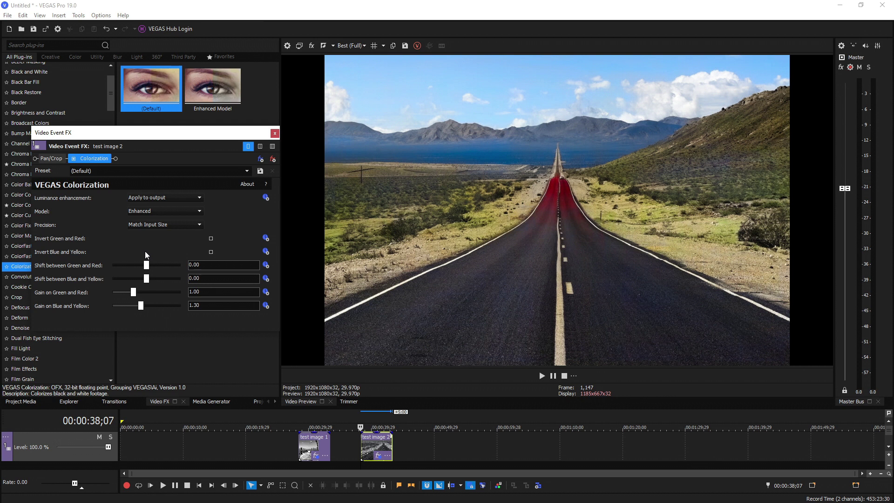
pyautogui.click(147, 226)
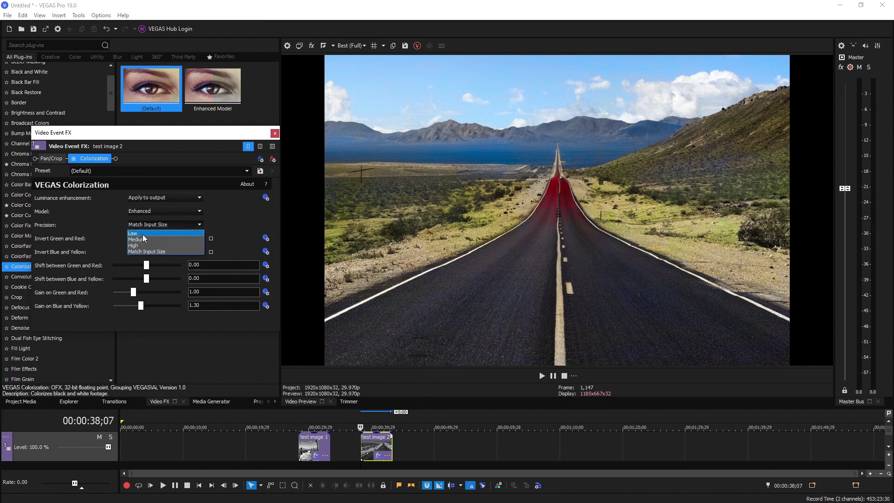
pyautogui.click(143, 235)
pyautogui.moveTo(147, 265)
pyautogui.mouseDown()
pyautogui.moveTo(163, 267)
pyautogui.moveTo(148, 268)
pyautogui.mouseUp()
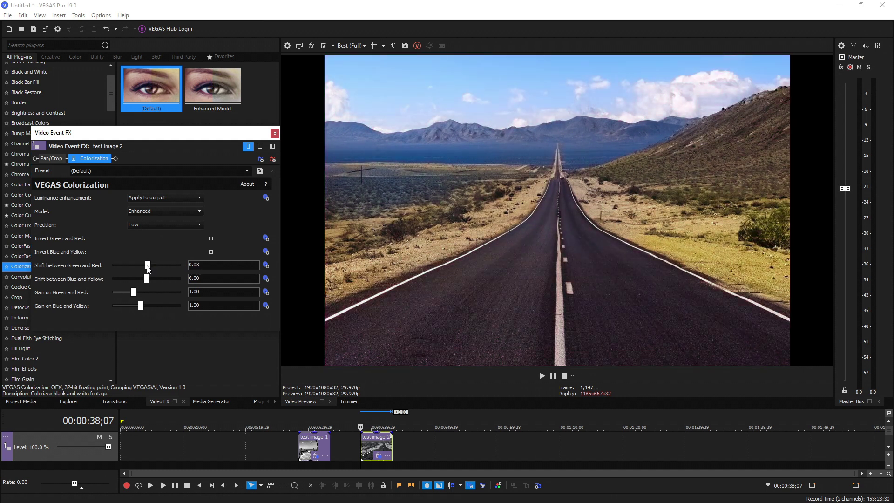
# Set the green-red shift to 0.08 and the blue-yellow shift to -0.01.
pyautogui.click(207, 267)
pyautogui.click(207, 267)
pyautogui.moveTo(146, 279); pyautogui.dragTo(146, 280)
pyautogui.click(203, 278)
pyautogui.press('BackSpace')
pyautogui.write('1')
pyautogui.press('Return')
# Lower the green-red gain to 0.55, then compare in split-screen and against the original.
pyautogui.moveTo(133, 293)
pyautogui.mouseDown()
pyautogui.moveTo(159, 292)
pyautogui.moveTo(126, 292)
pyautogui.mouseUp()
pyautogui.moveTo(127, 292); pyautogui.dragTo(123, 293)
pyautogui.click(324, 46)
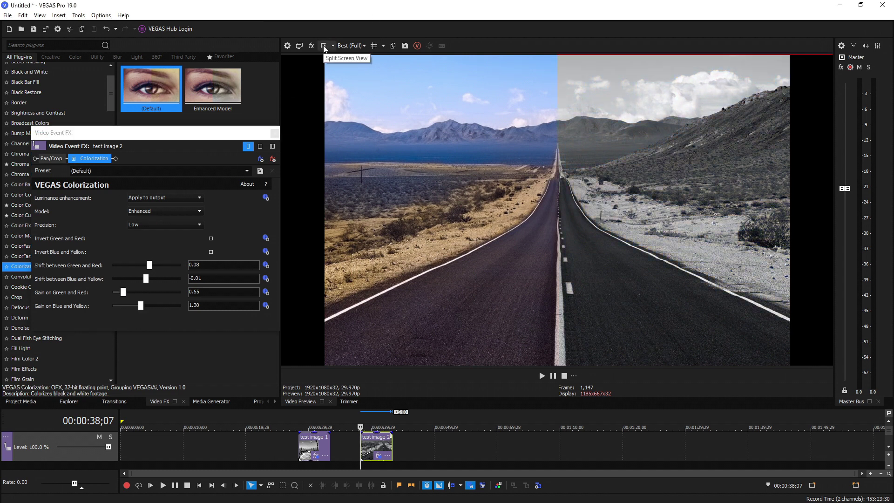
pyautogui.click(324, 46)
pyautogui.click(73, 159)
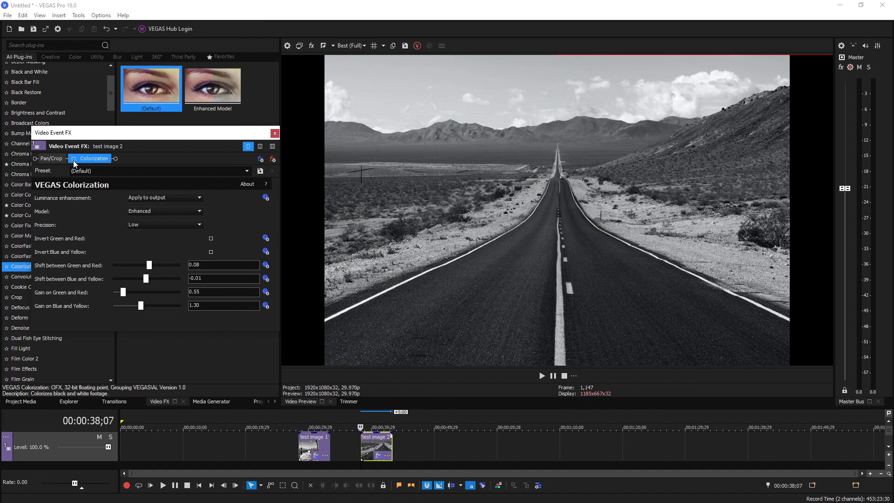